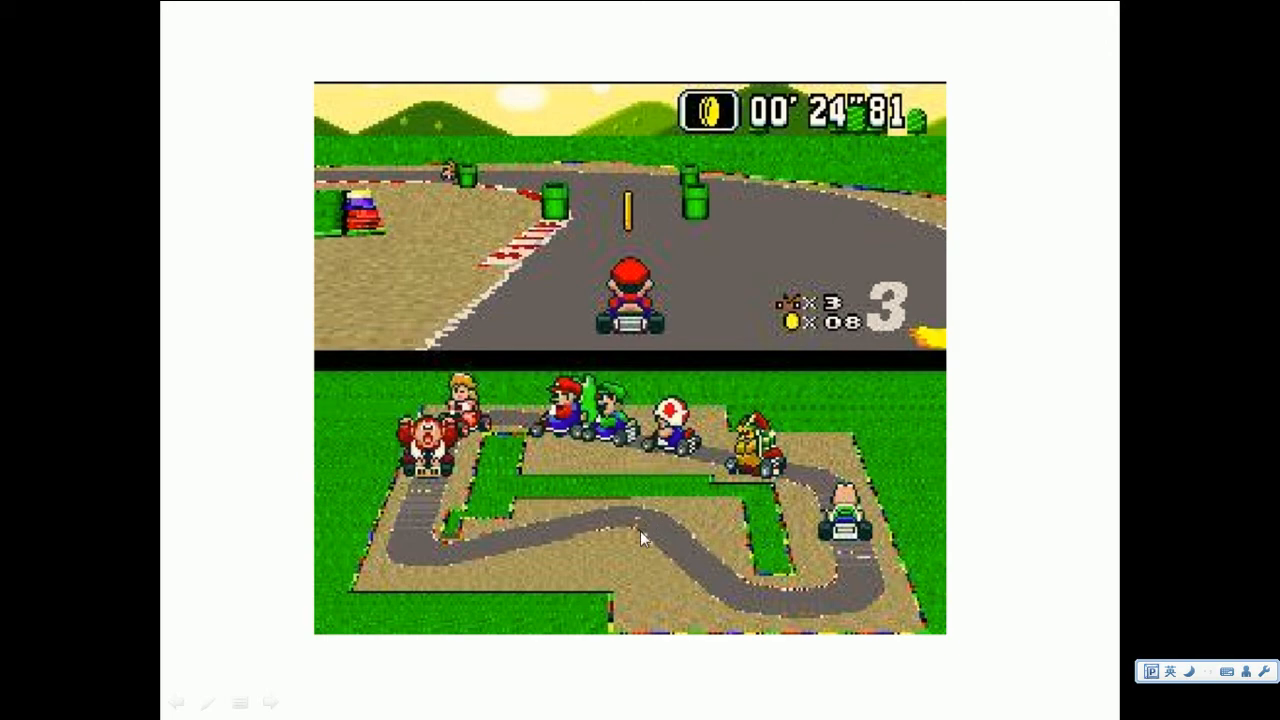
Switch to MaskEditor and add a mix-cylindrical cuts start point at 249, 0 with an initial cut angle of 90
key("alt+Tab")
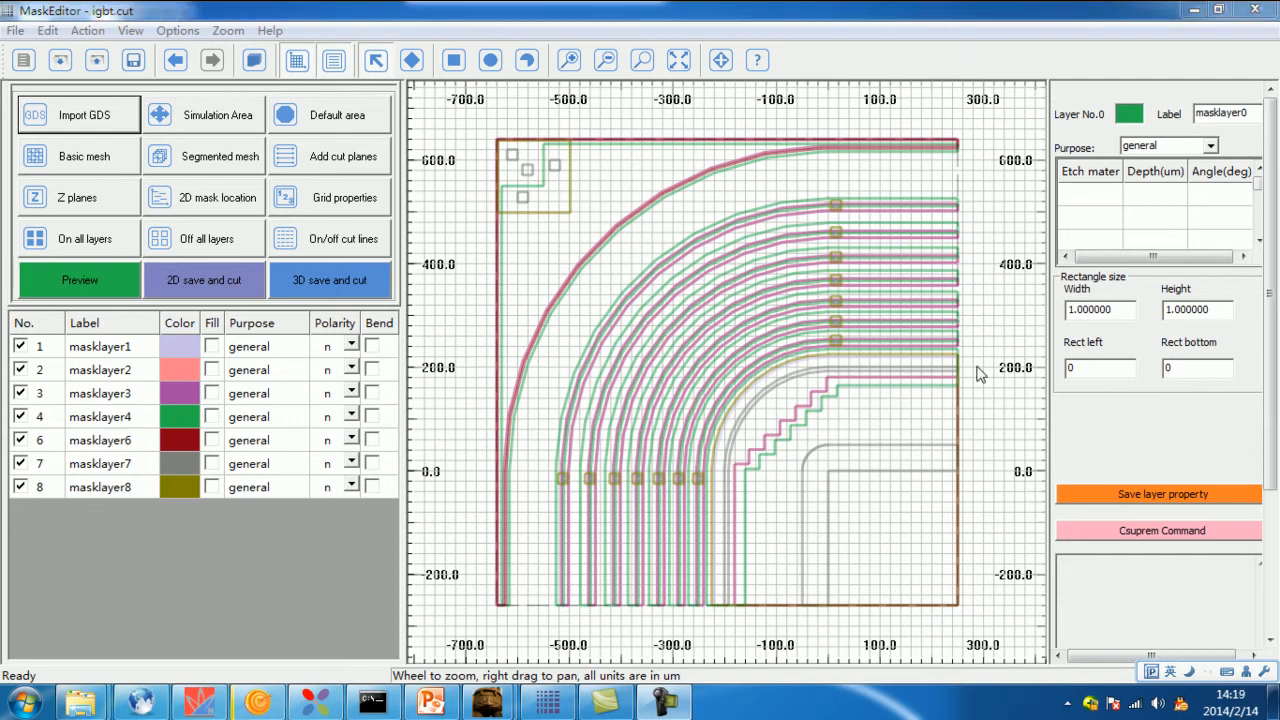
right_click(977, 617)
mouse_move(1059, 589)
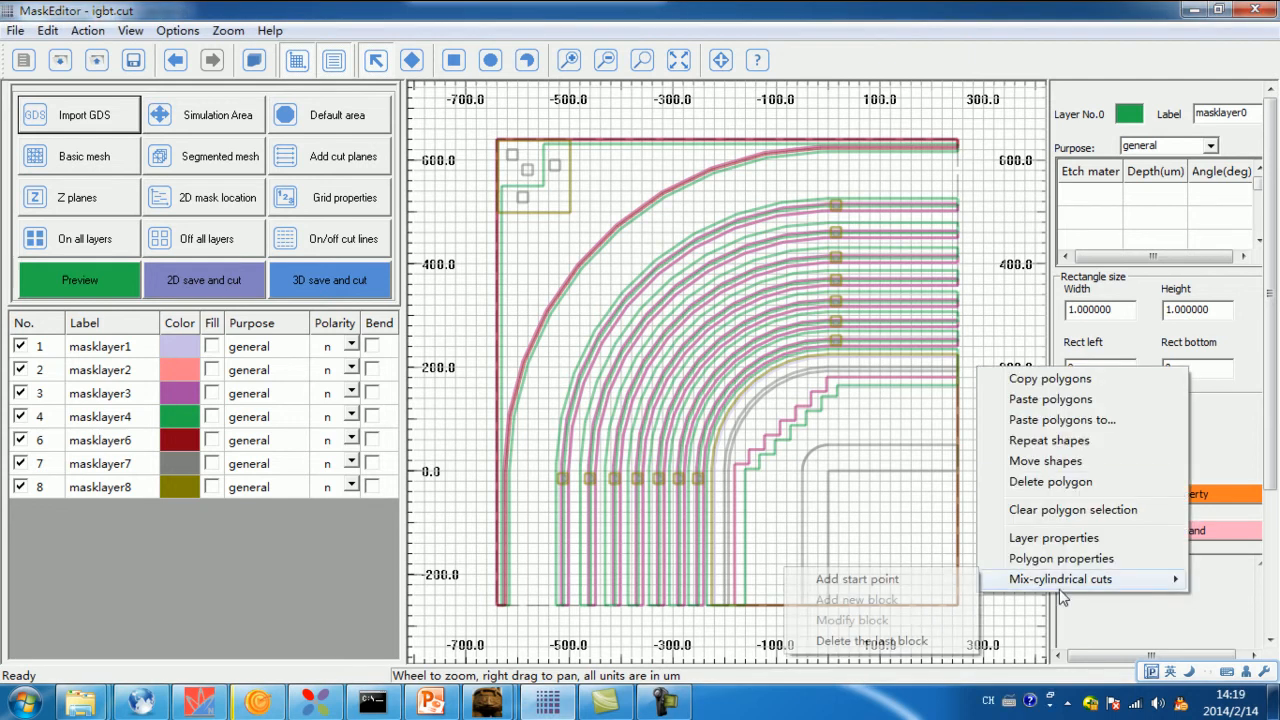
left_click(888, 583)
left_click_drag(612, 191, 590, 175)
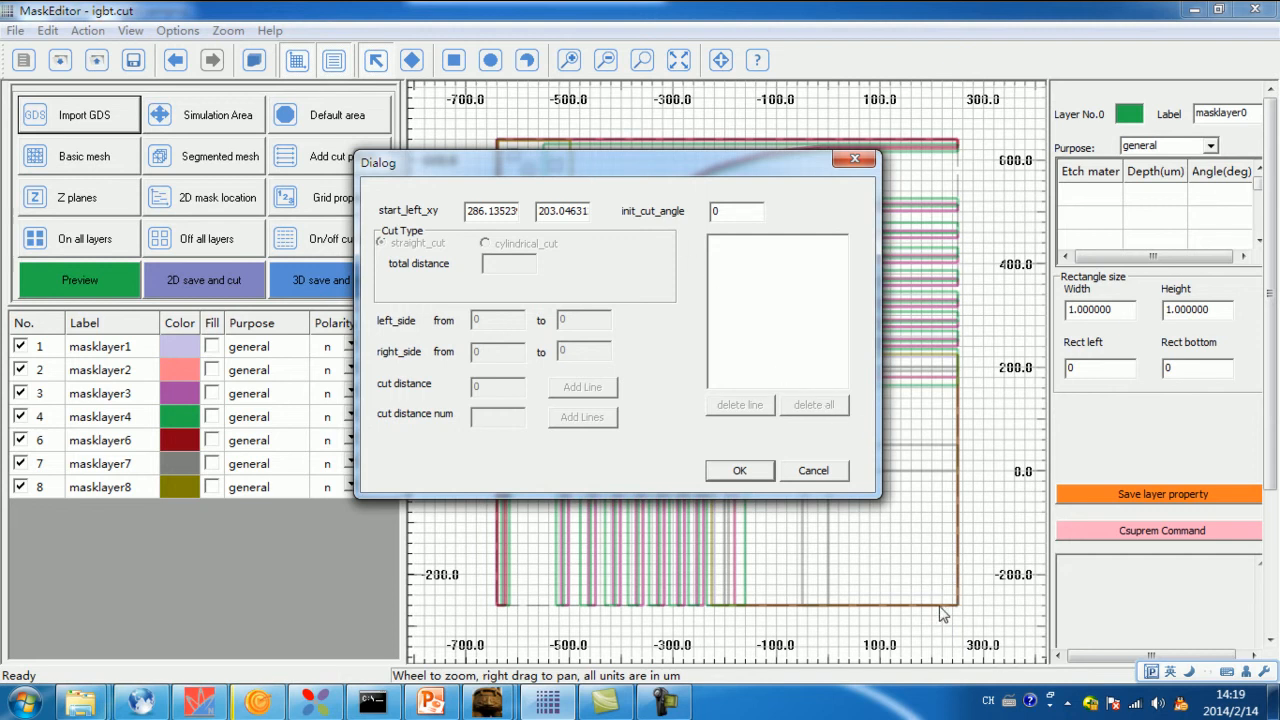
left_click_drag(469, 214, 526, 206)
type("249")
left_click_drag(541, 211, 606, 200)
type("0")
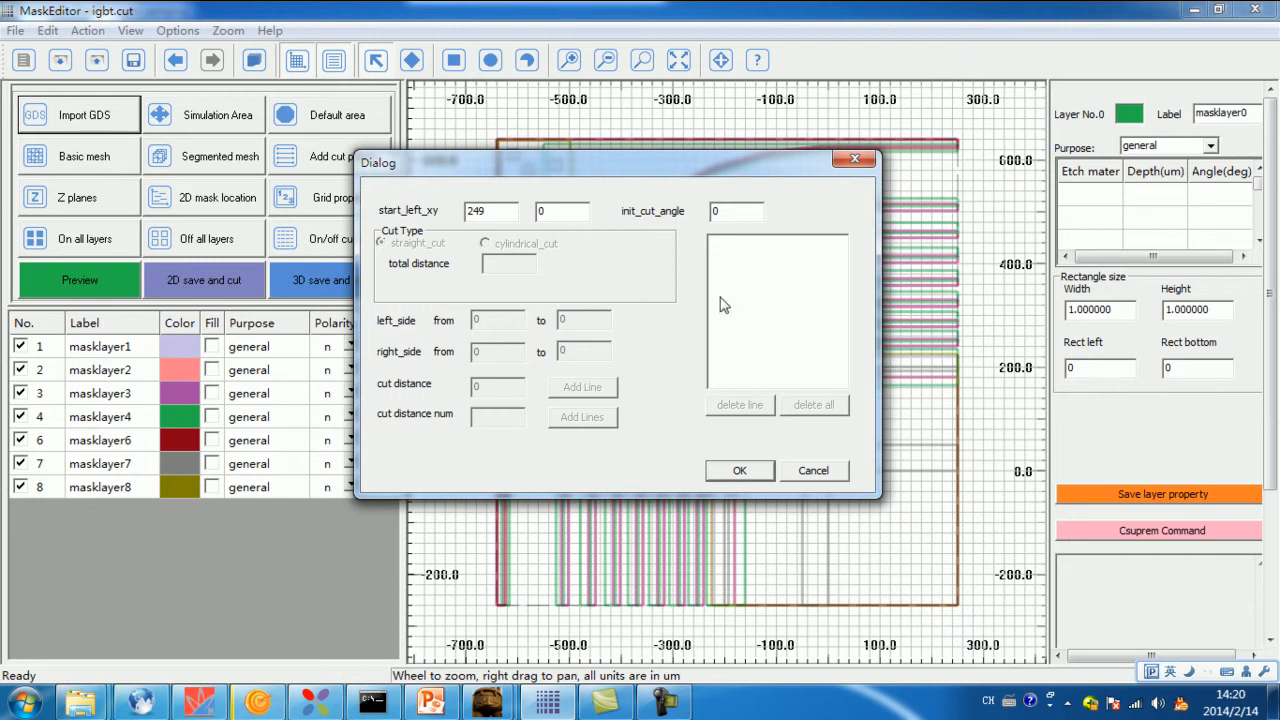
double_click(721, 211)
type("90")
left_click(741, 474)
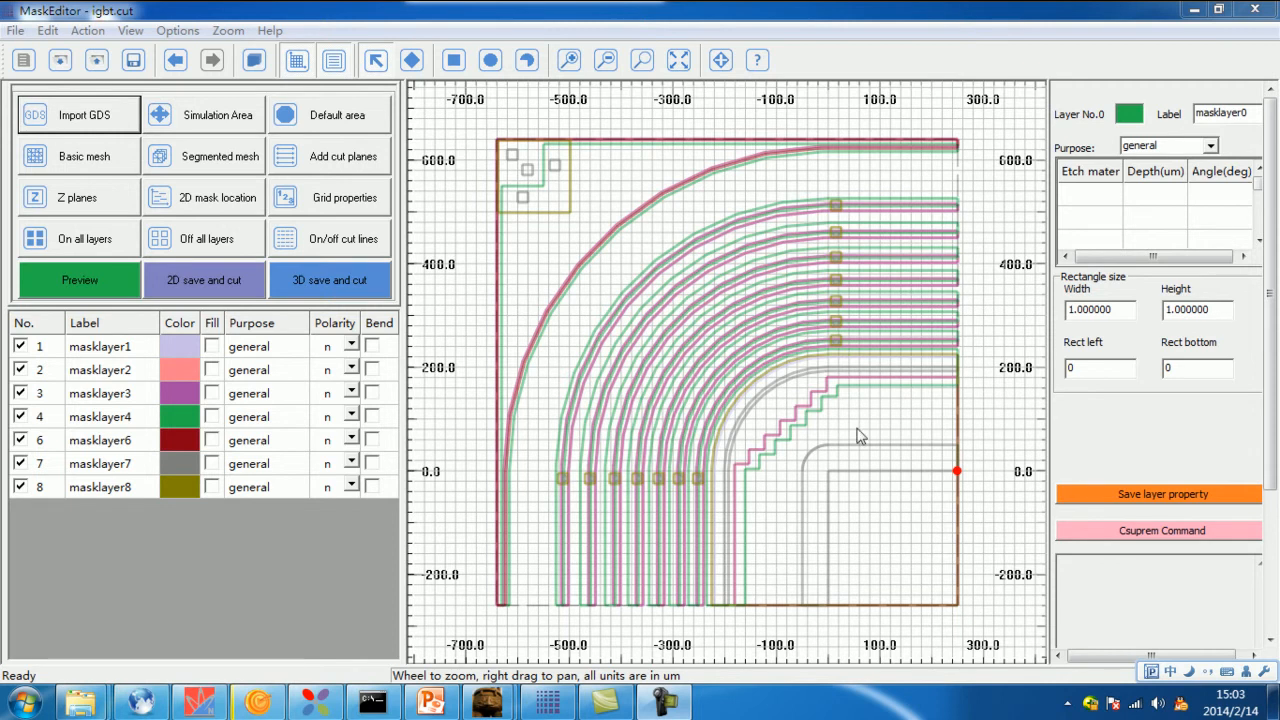
Begin a new mix-cylindrical cut block of the straight-cut type with a total distance of 249
right_click(970, 347)
mouse_move(1058, 554)
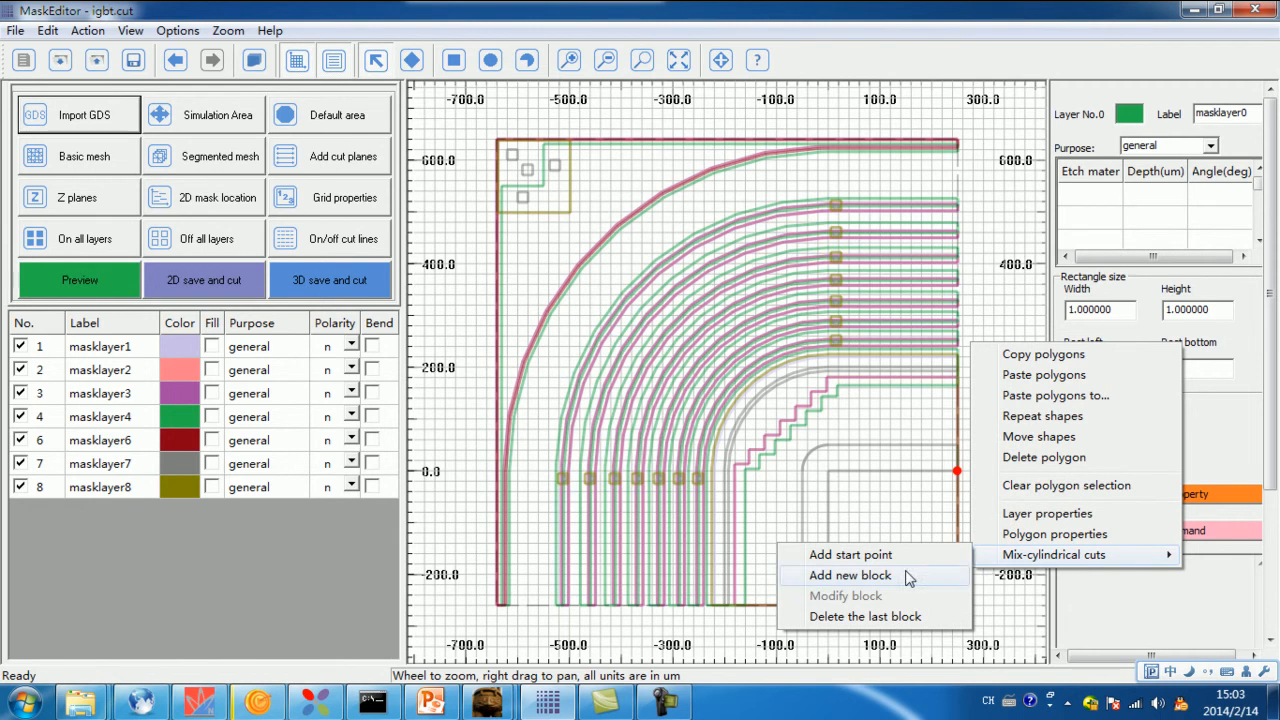
left_click(850, 575)
mouse_move(696, 182)
left_mouse_down()
mouse_move(490, 95)
mouse_move(477, 150)
left_mouse_up()
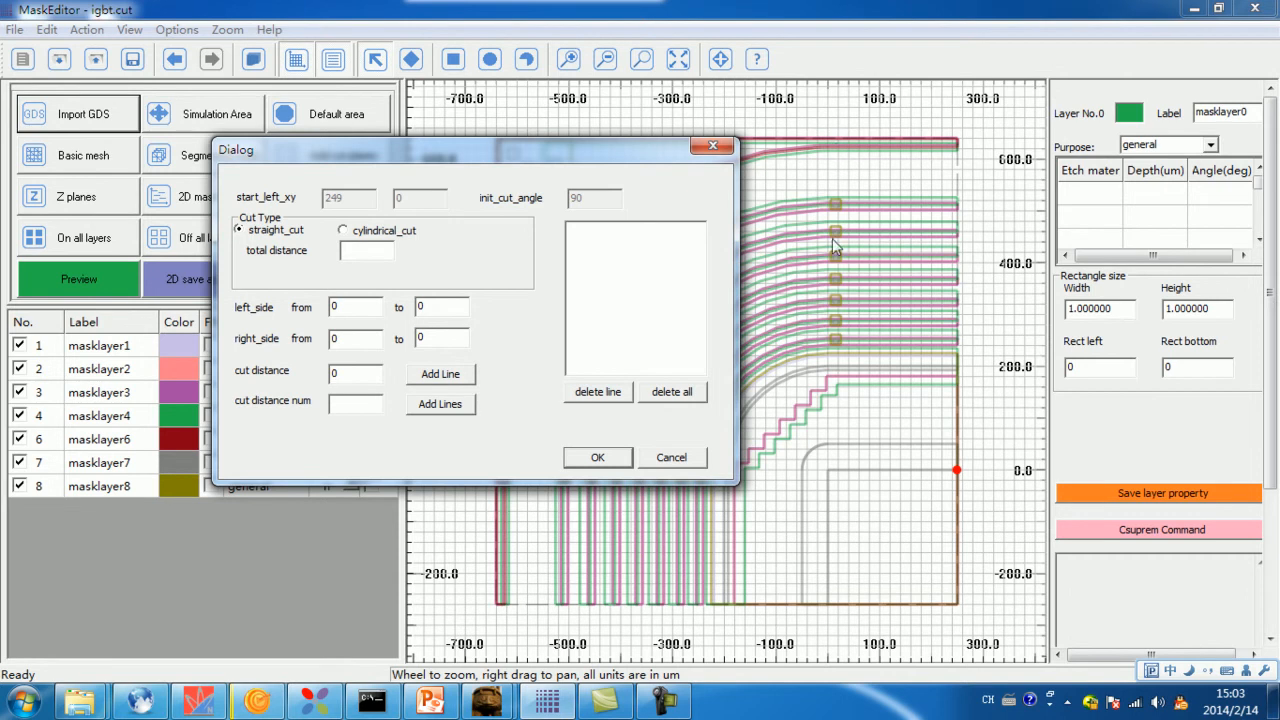
left_click(374, 250)
type("249")
left_click_drag(490, 150, 499, 121)
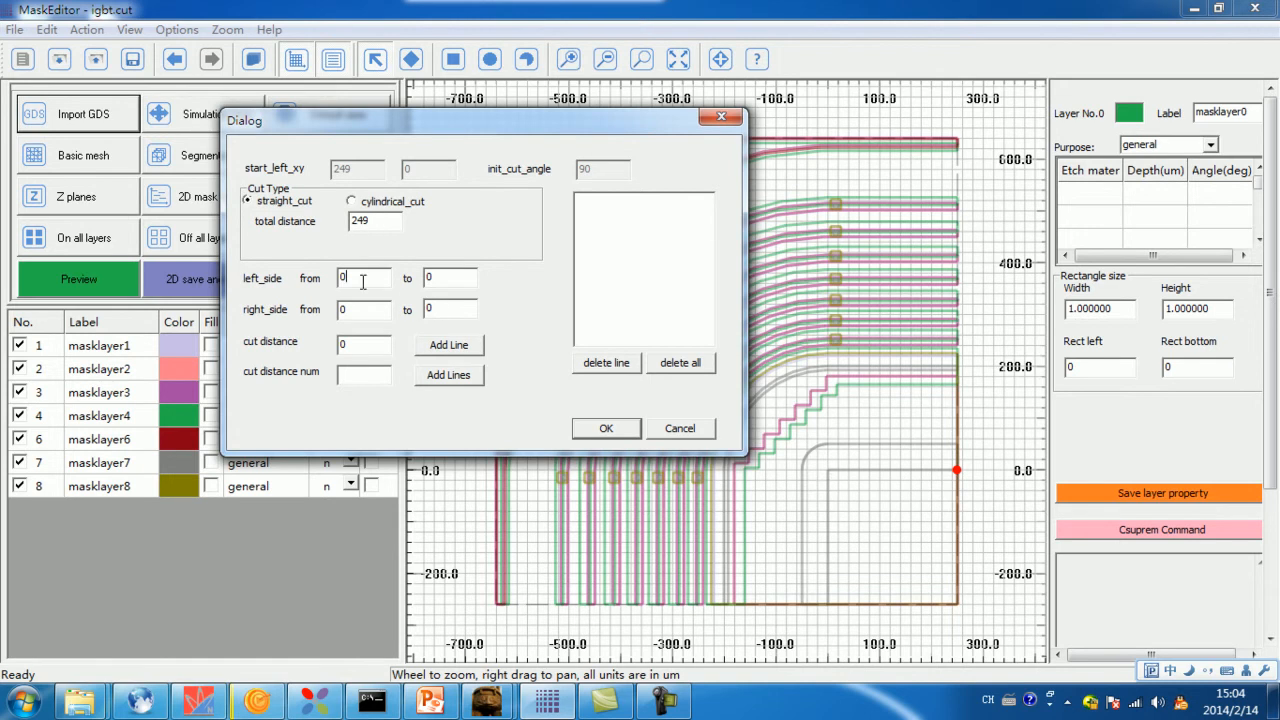
Keep the straight block's left side from 0 to 0 and set its right side from 615 to 615
left_click(446, 281)
left_click_drag(551, 134, 538, 128)
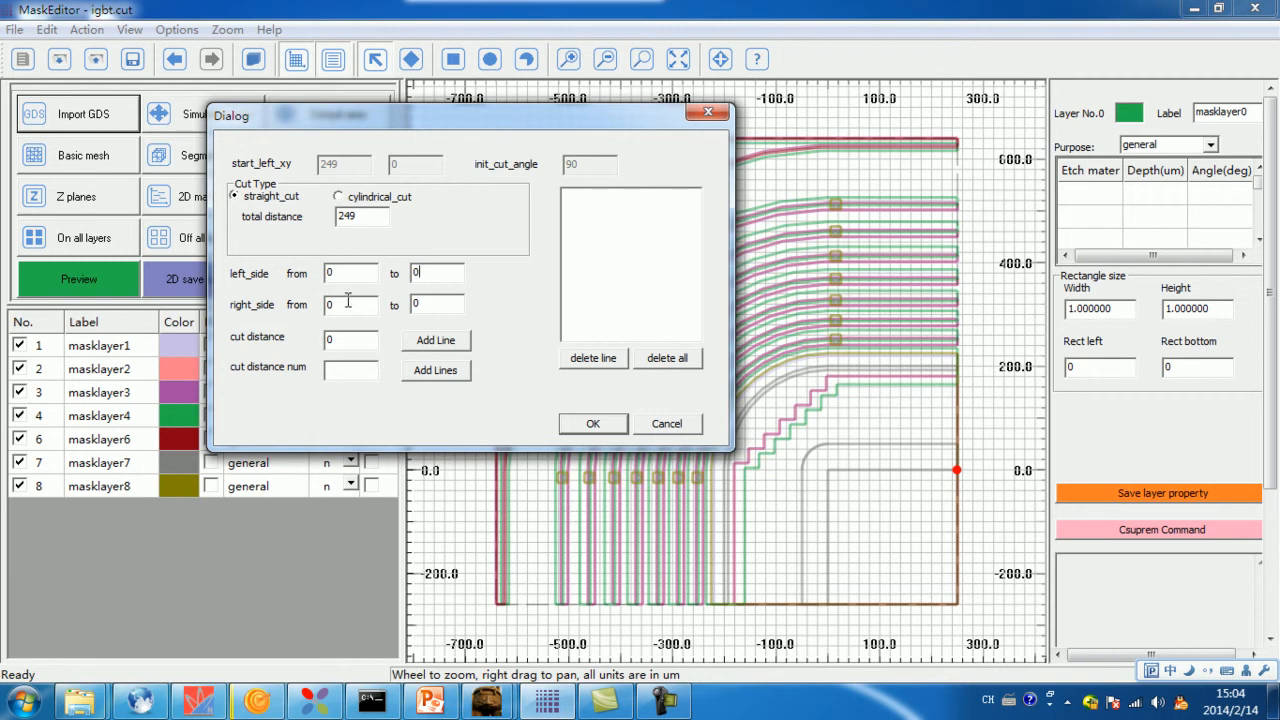
left_click_drag(342, 307, 326, 305)
type("615")
key("Tab")
type("615")
Add cut lines at distances 50, 100, 150 and 200, and create the straight-cut block
left_click_drag(348, 340, 324, 345)
type("50")
left_click(436, 340)
type("100")
left_click(436, 340)
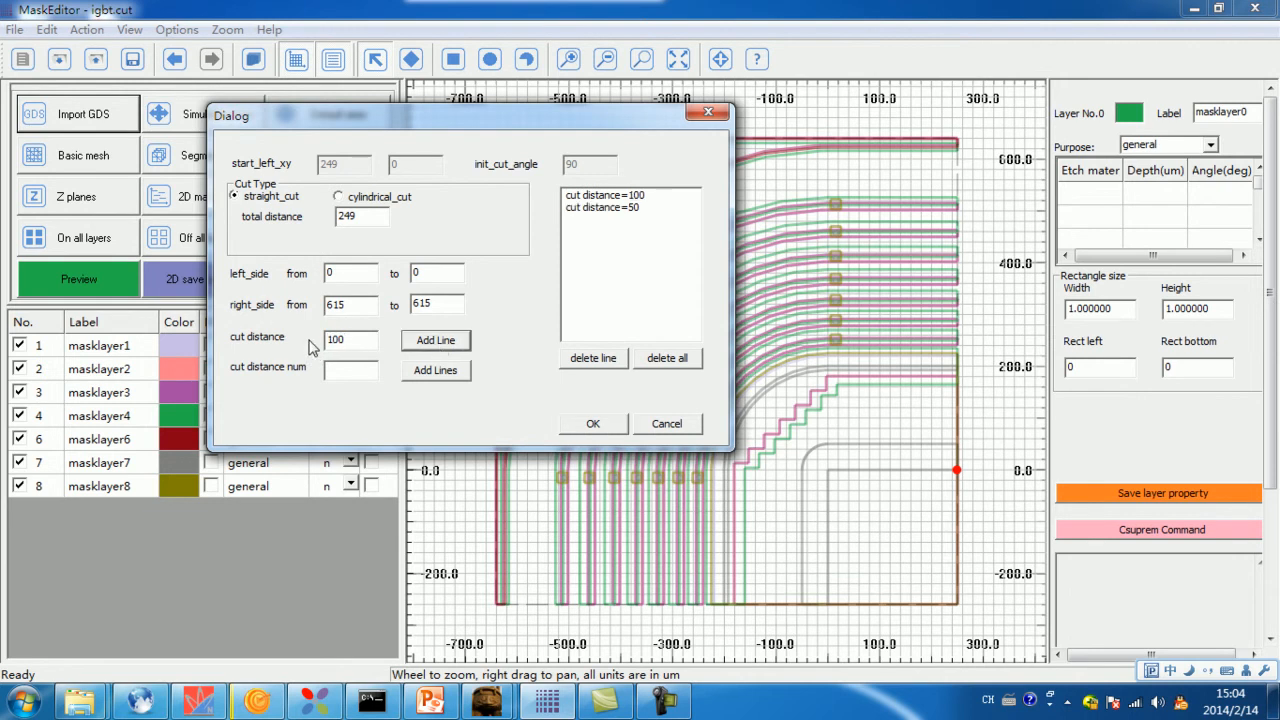
type("150")
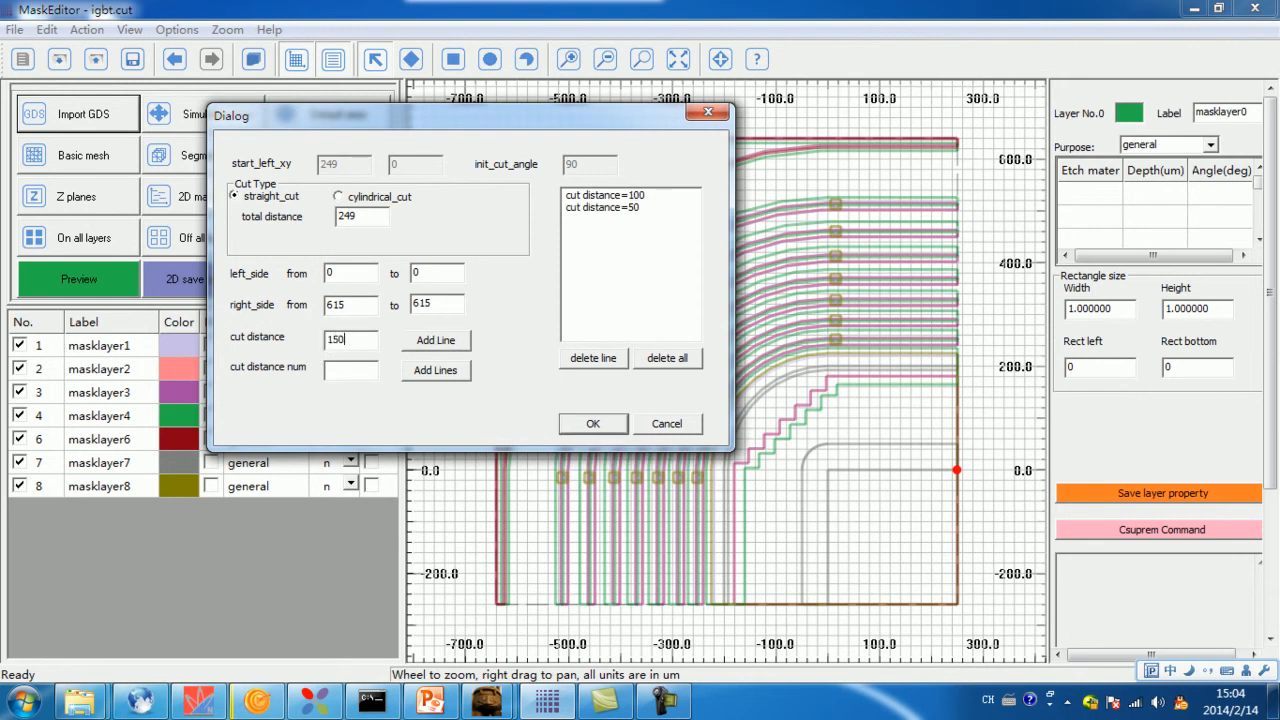
left_click(461, 344)
double_click(348, 341)
type("2")
left_click(441, 342)
left_click(608, 427)
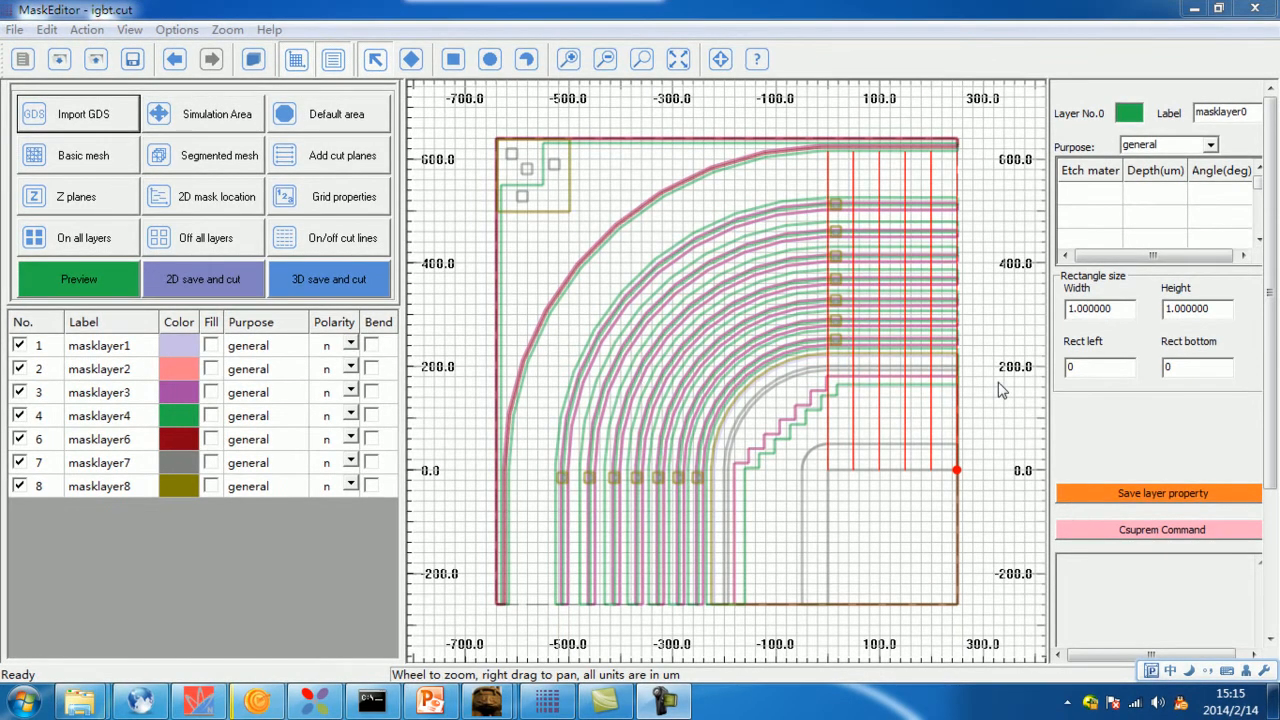
Begin a second mix-cylindrical block of the cylindrical-cut type with a total angle of 90 and a shift origin of 0
right_click(1000, 390)
mouse_move(1045, 598)
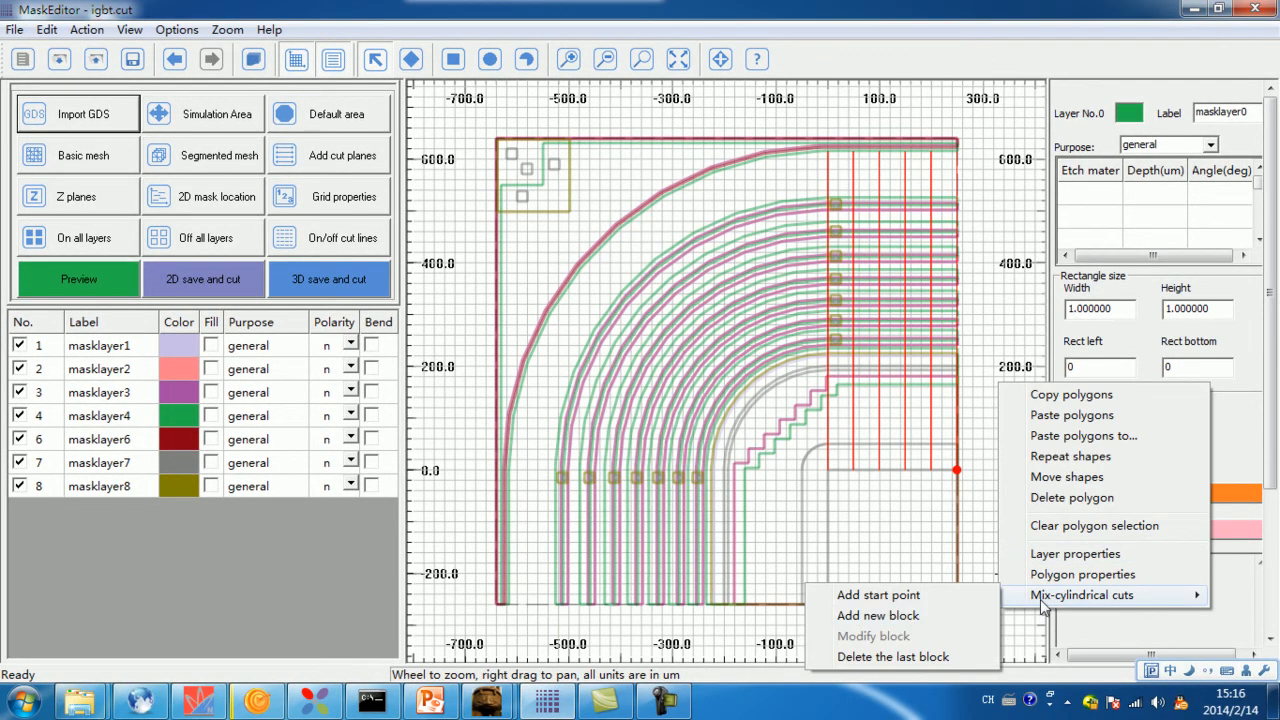
left_click(903, 618)
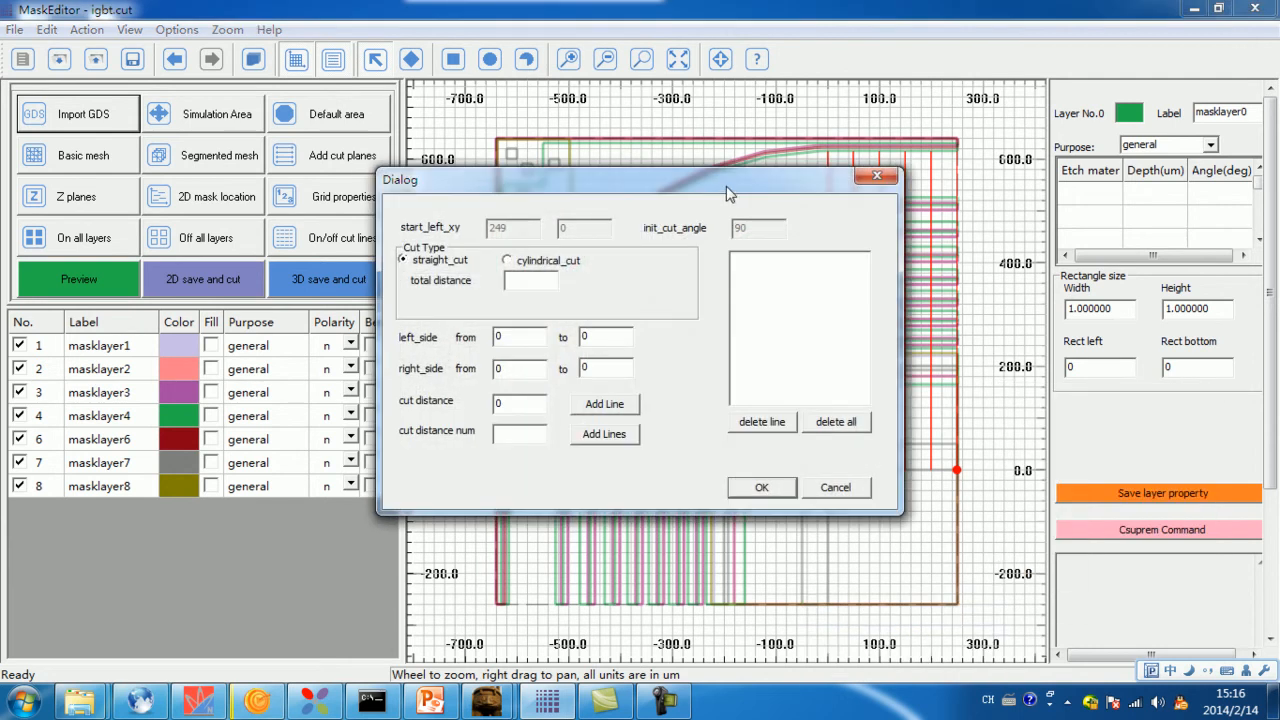
left_click_drag(733, 194, 933, 190)
left_click_drag(787, 172, 185, 121)
left_click(782, 254)
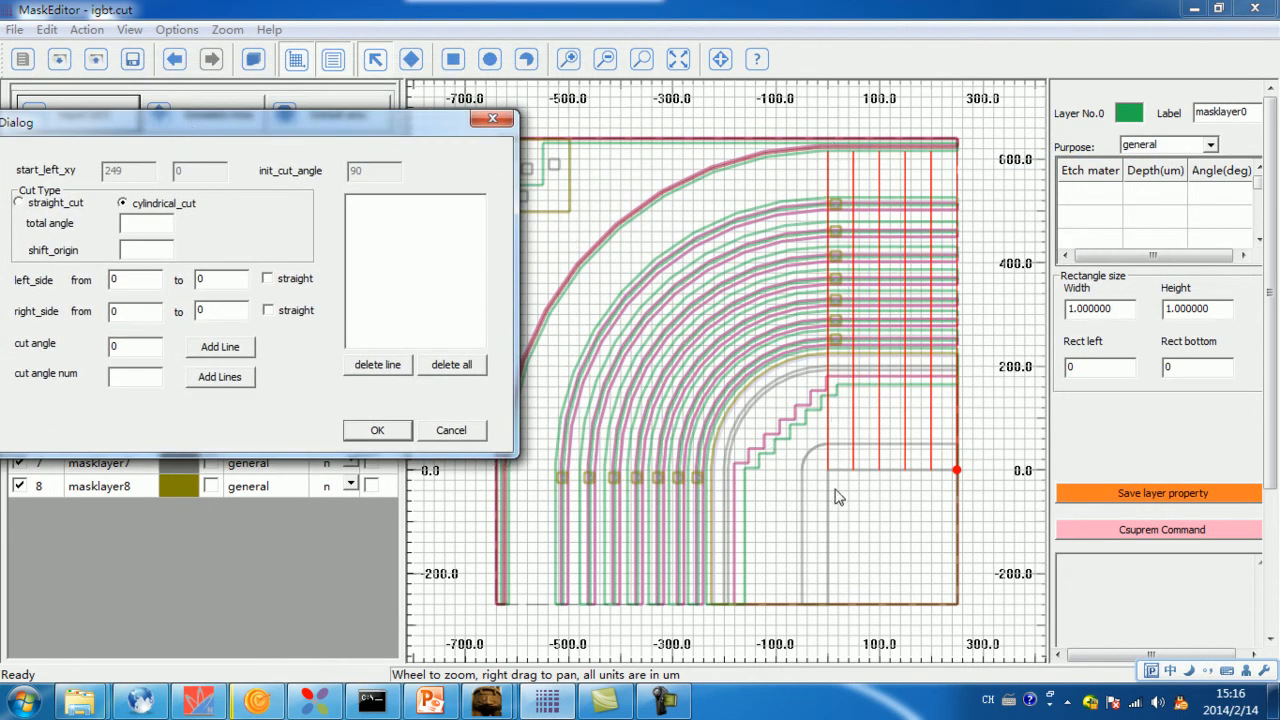
left_click(146, 222)
type("90")
left_click_drag(230, 128, 325, 121)
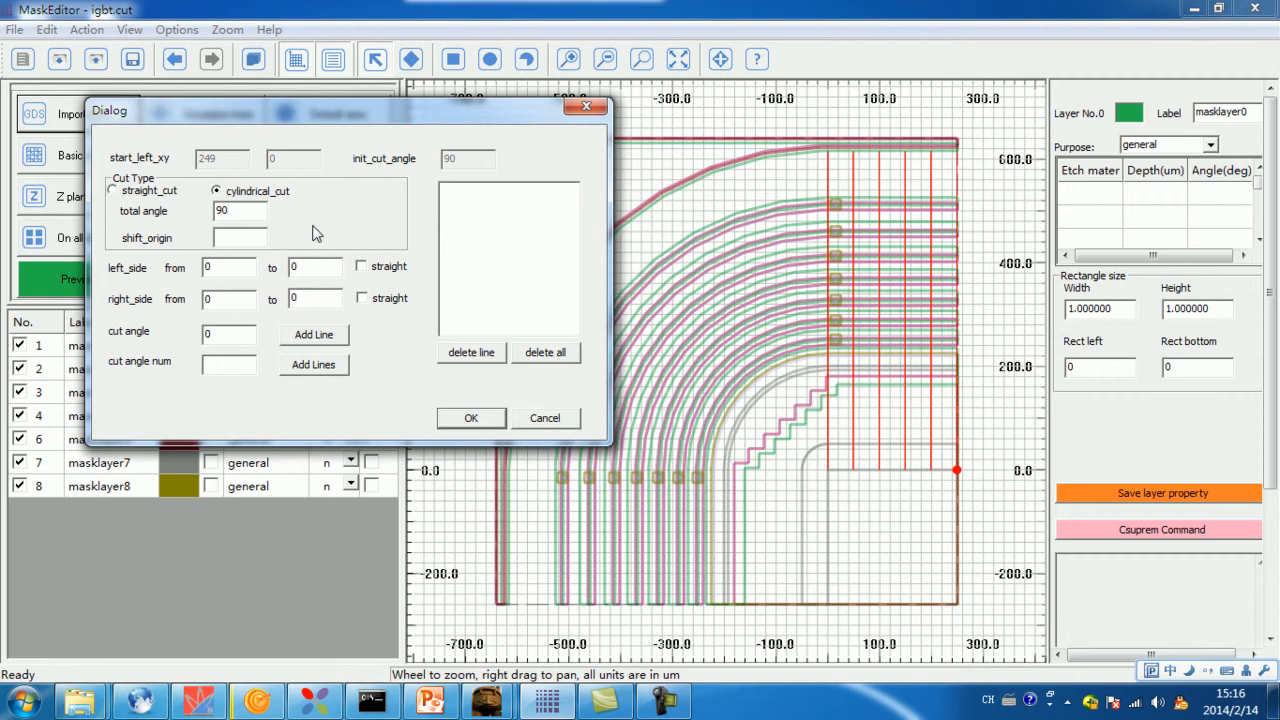
left_click_drag(373, 121, 399, 120)
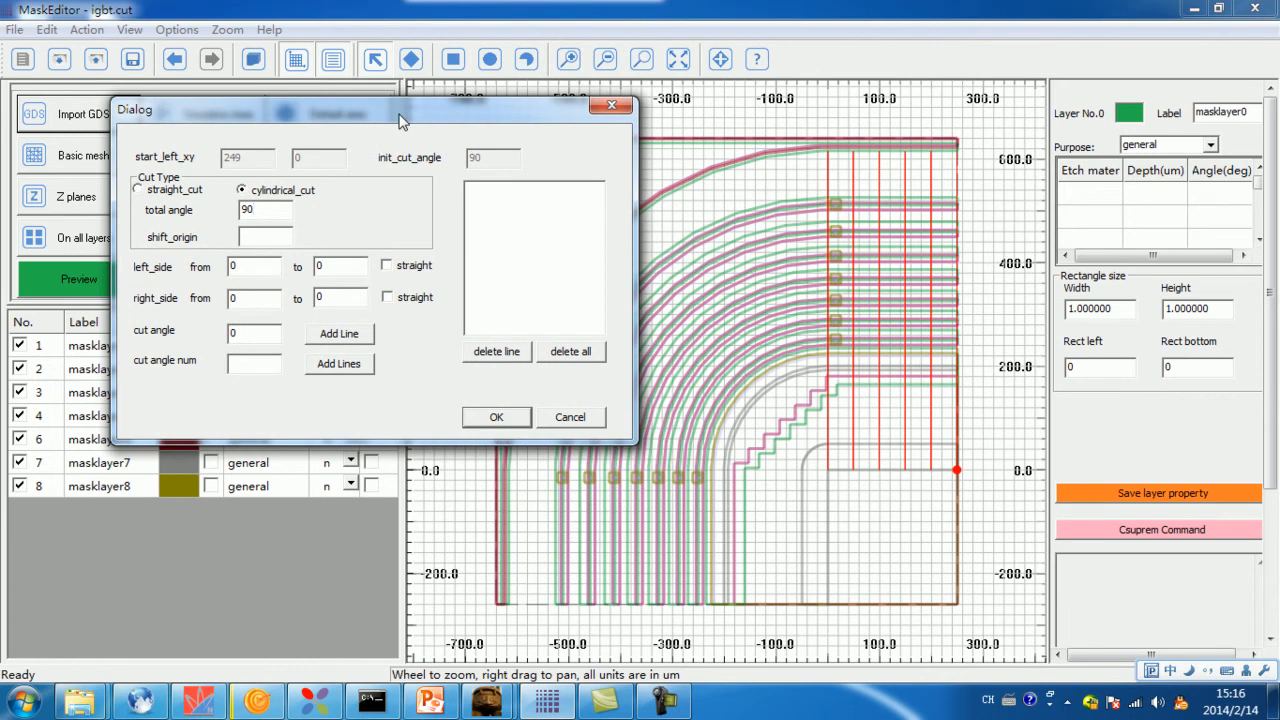
left_click(271, 241)
type("0")
left_click_drag(422, 115, 428, 97)
Keep the cylindrical block's left side from 0 to 0 and set its right side from 615 to 615
left_click(257, 249)
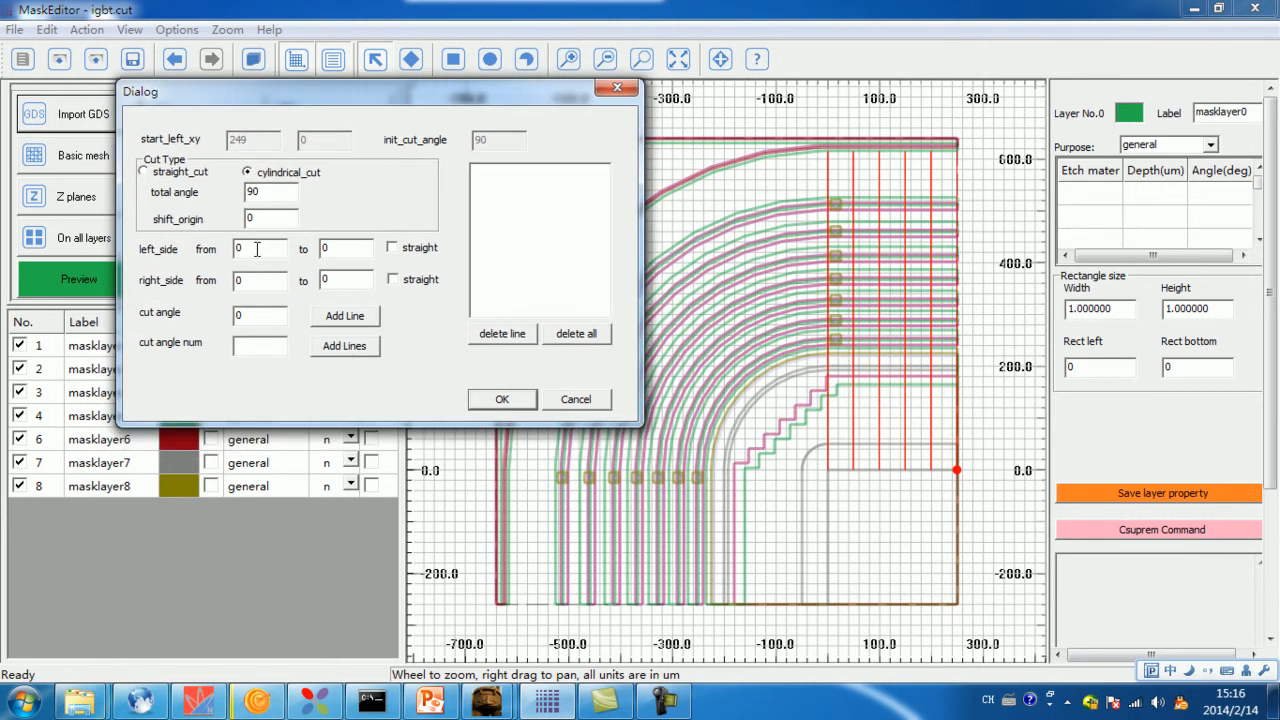
left_click(354, 246)
left_click_drag(252, 283, 232, 284)
type("615")
left_click_drag(335, 283, 313, 292)
type("615")
Add cut lines at angles 30 and 60, and create the cylindrical-cut block
left_click_drag(255, 315, 226, 325)
type("30")
left_click(352, 318)
type("60")
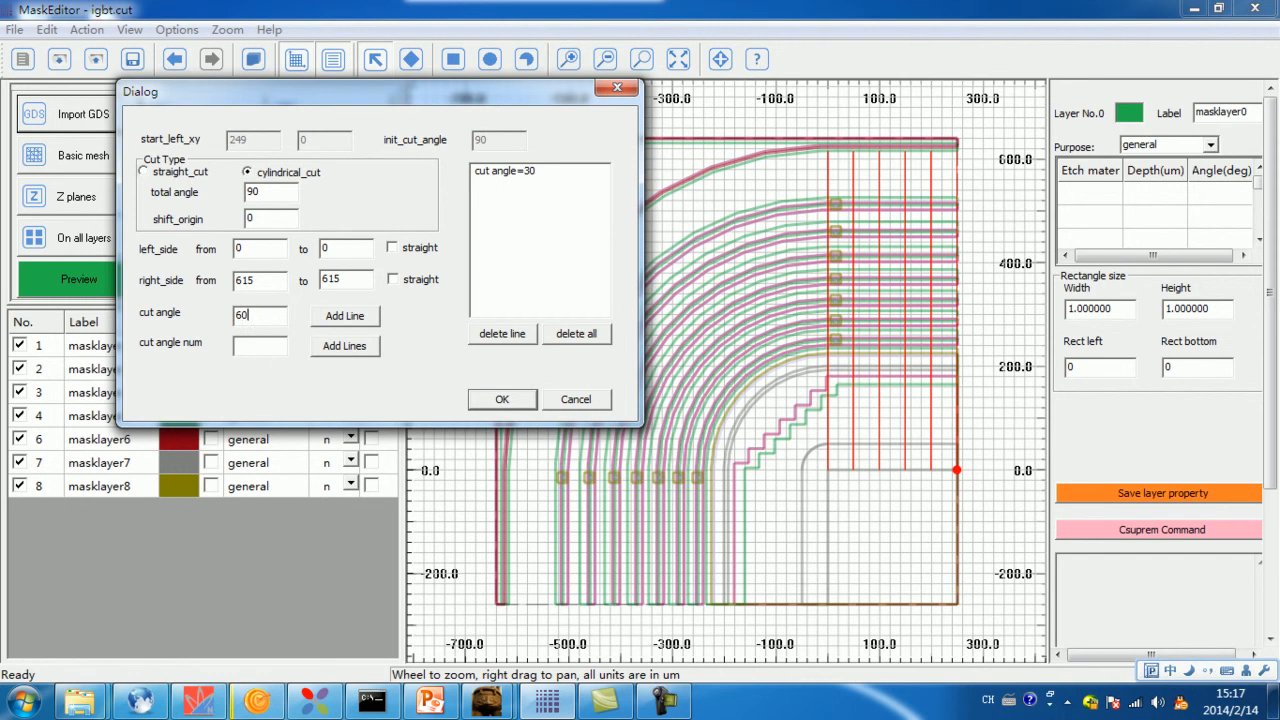
left_click(356, 318)
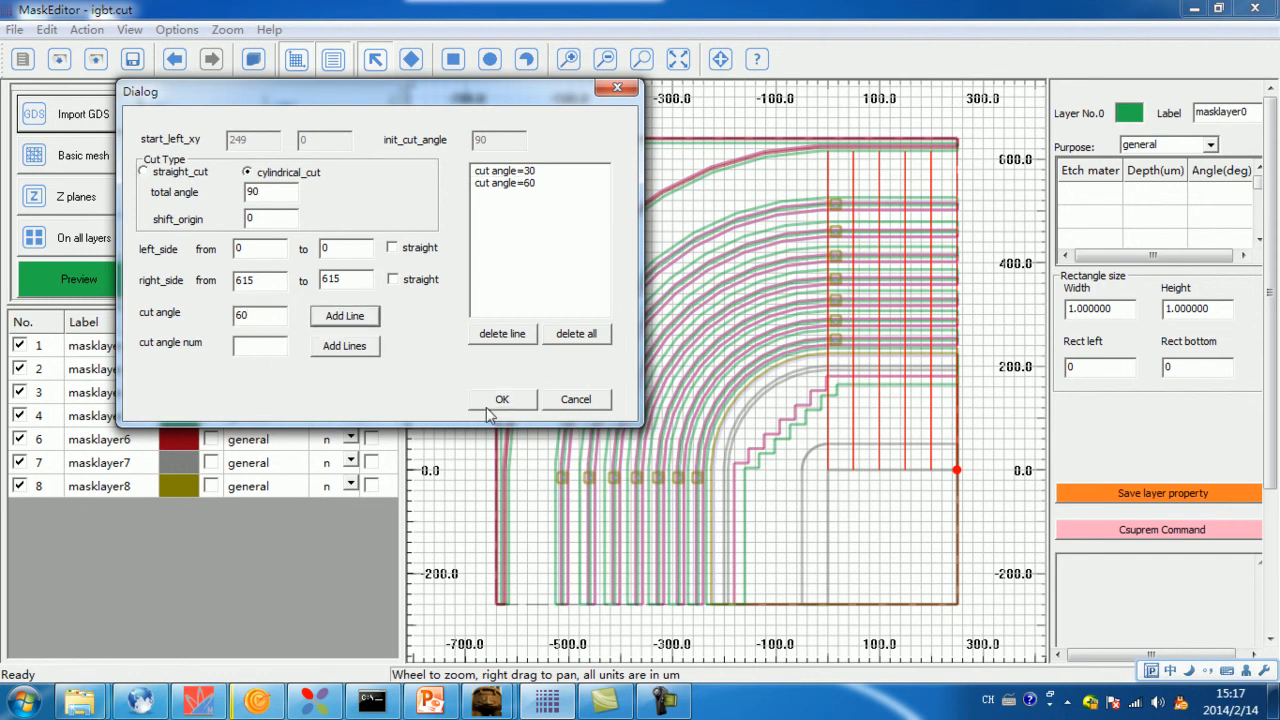
left_click(520, 404)
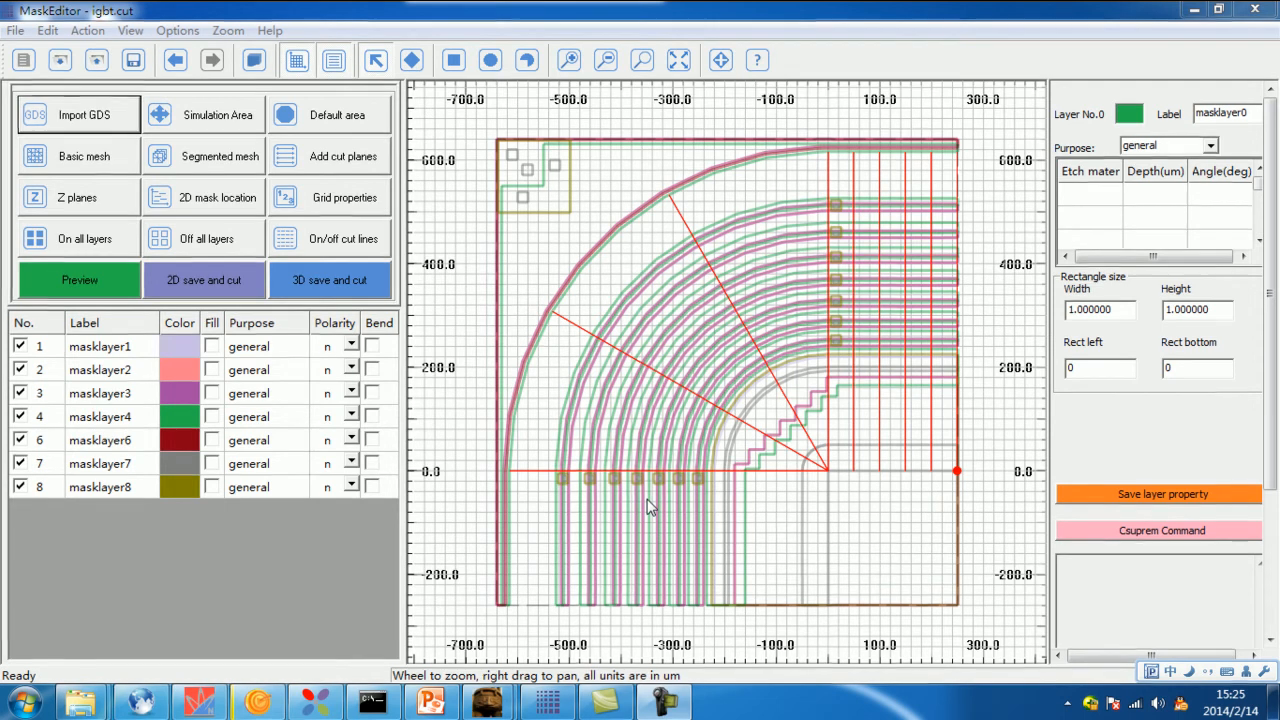
Begin a third block as a straight cut with total distance 249, left side 0 to 0 and right side 615 to 615
right_click(968, 242)
mouse_move(995, 452)
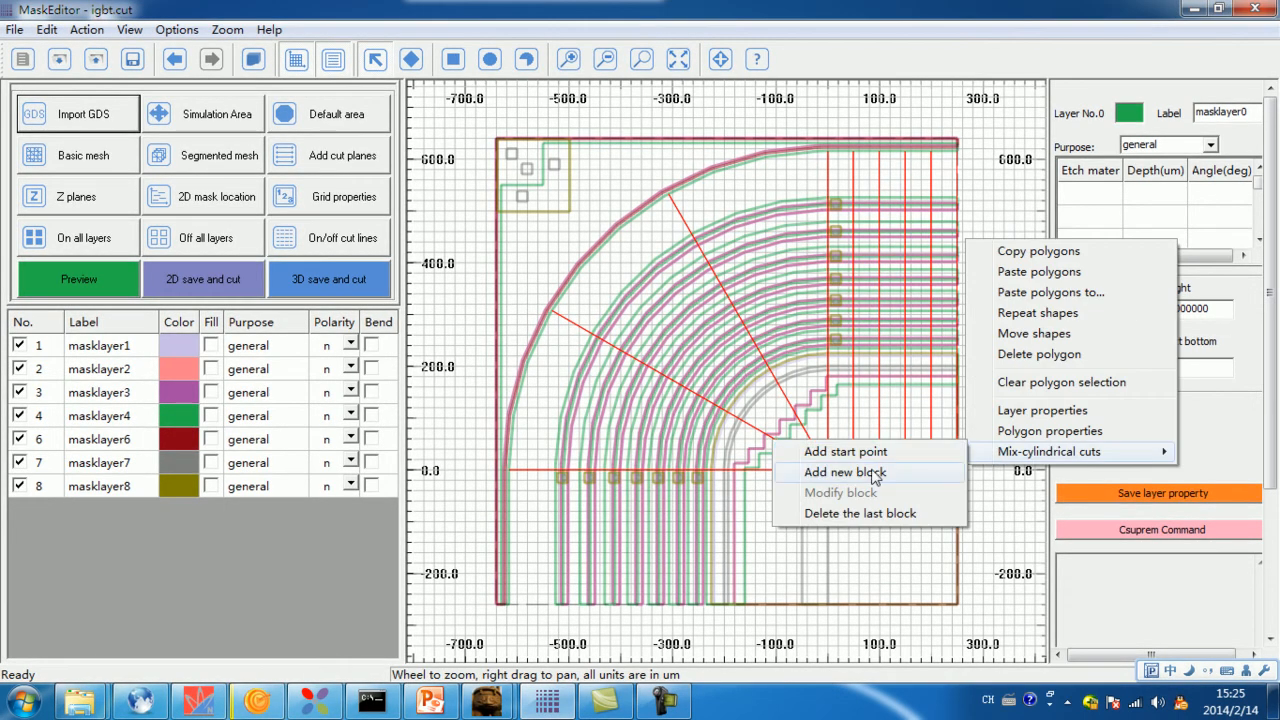
left_click(950, 472)
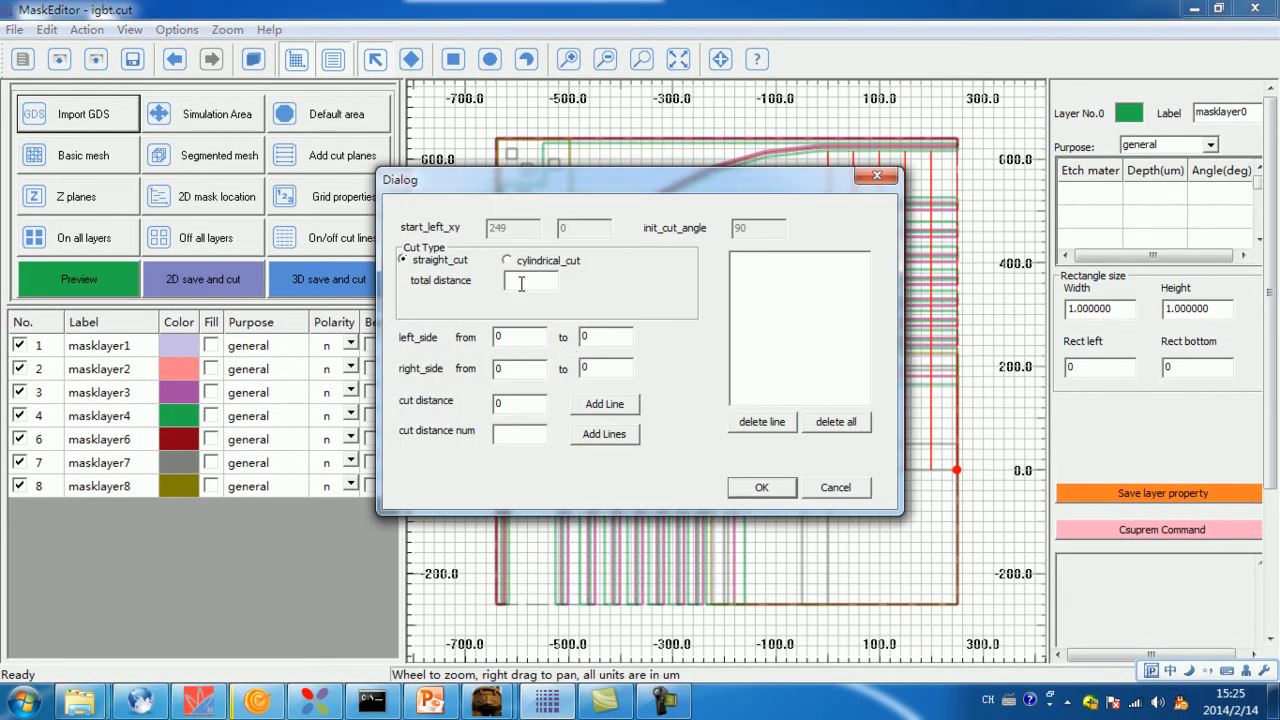
type("249")
left_click(526, 341)
double_click(500, 367)
type("615")
double_click(582, 368)
type("615")
Generate the third block's cut lines automatically with a cut distance number of 6, and create the block
left_click(509, 437)
type("6")
left_click(618, 438)
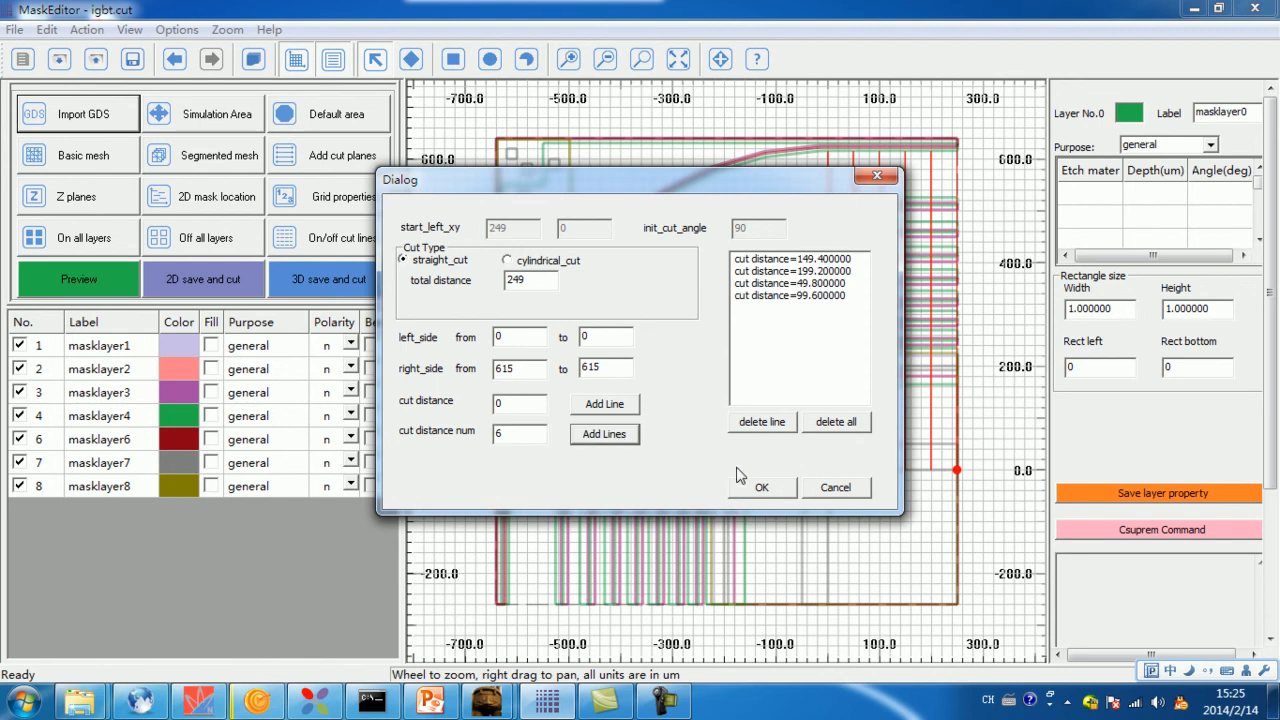
left_click(766, 491)
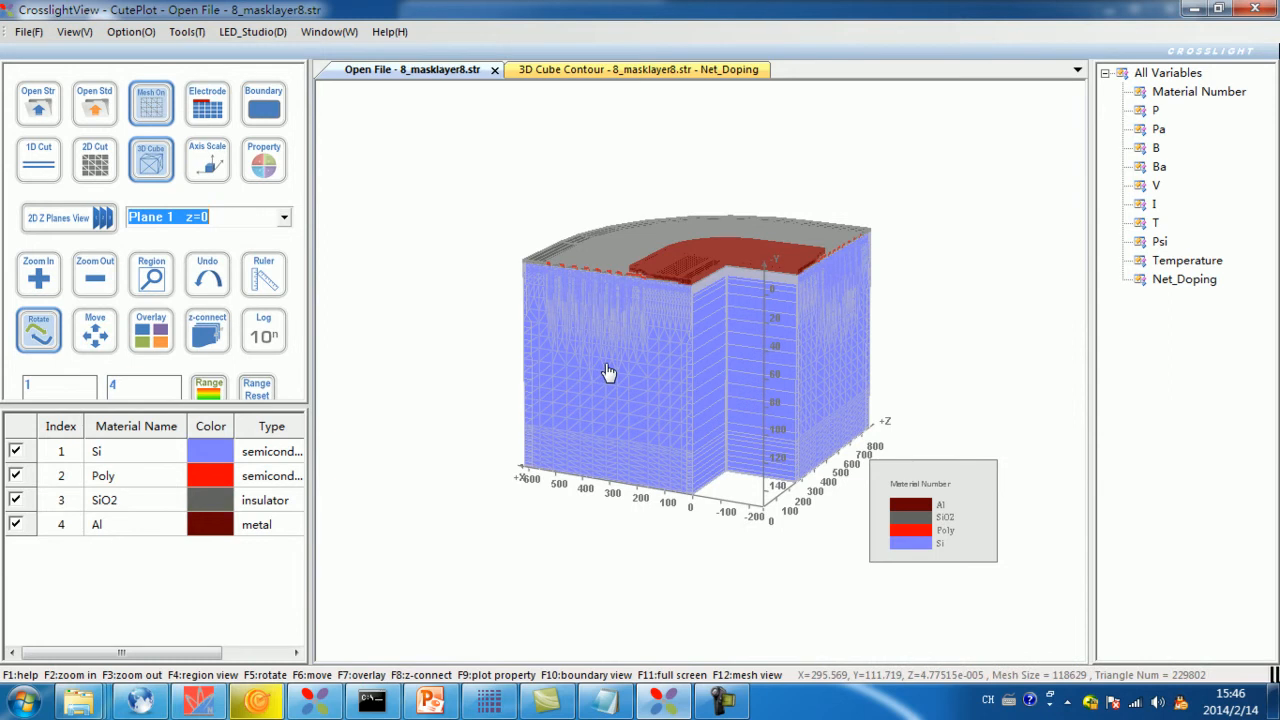
In CrosslightView, examine the meshed 3D structure of 8_masklayer8.str and its Net_Doping cube contour from different angles
left_click_drag(640, 374, 661, 478)
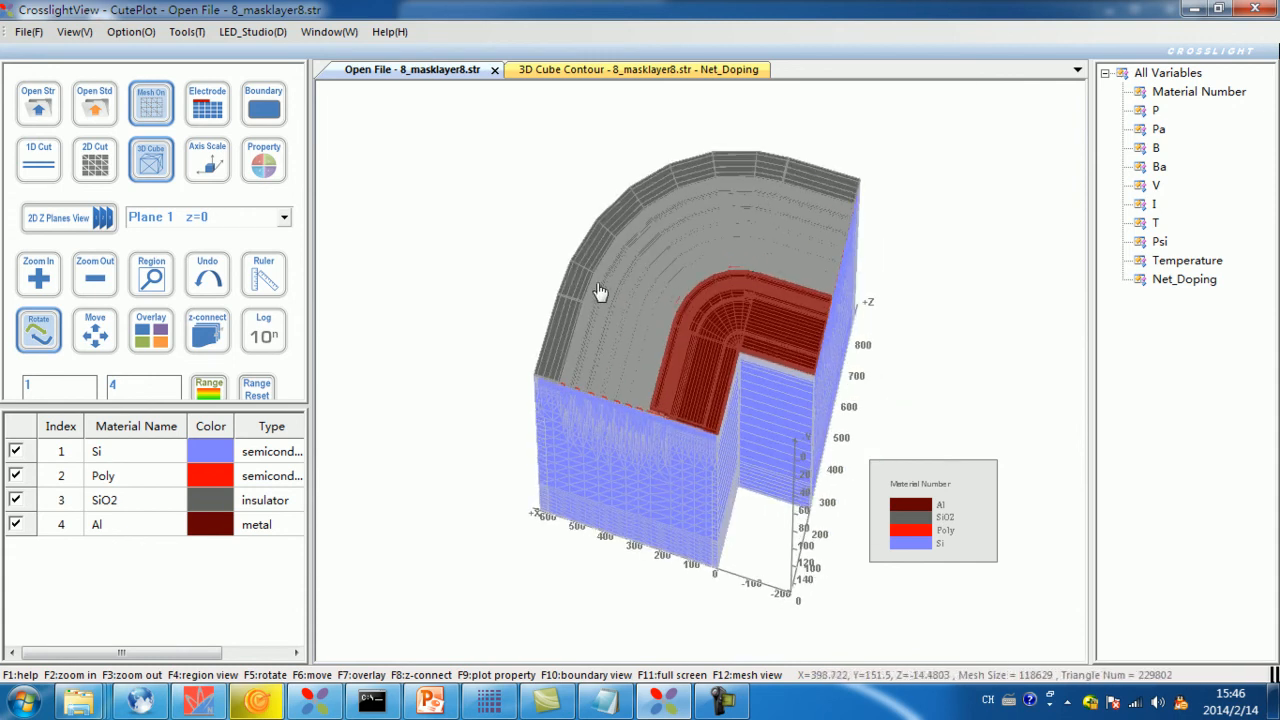
left_click(640, 70)
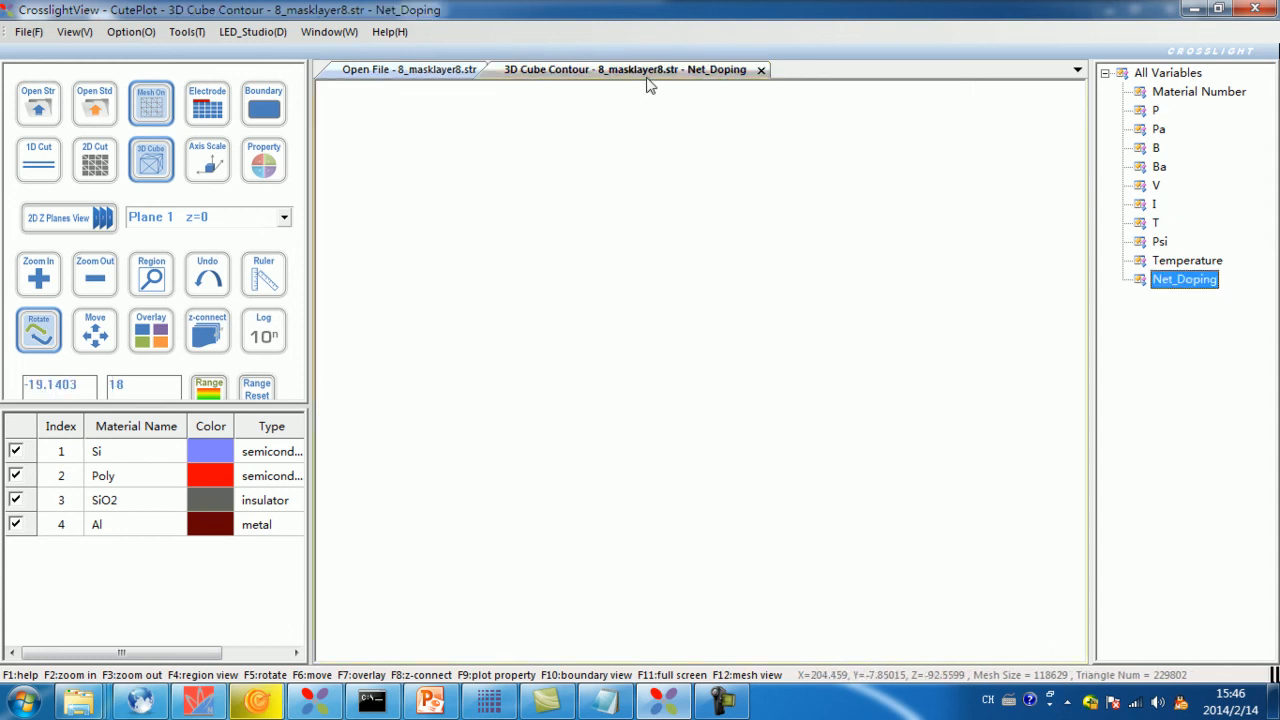
left_click_drag(593, 355, 563, 309)
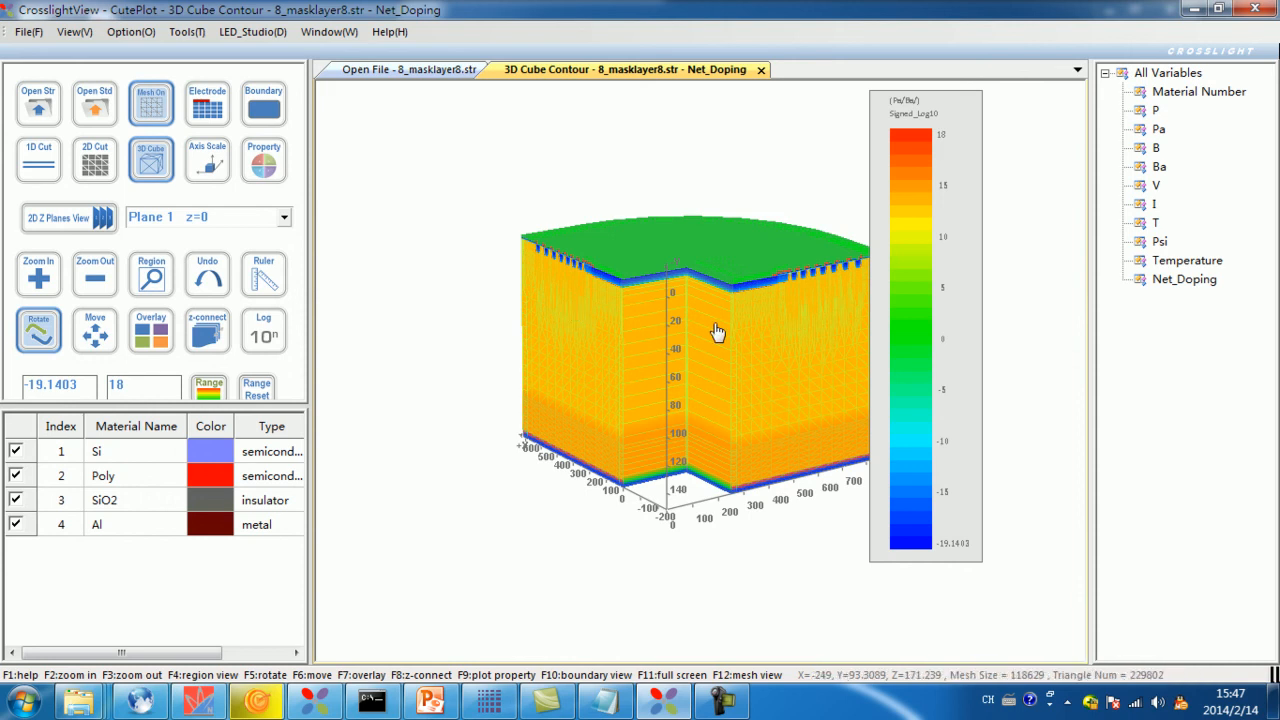
left_click_drag(693, 371, 620, 334)
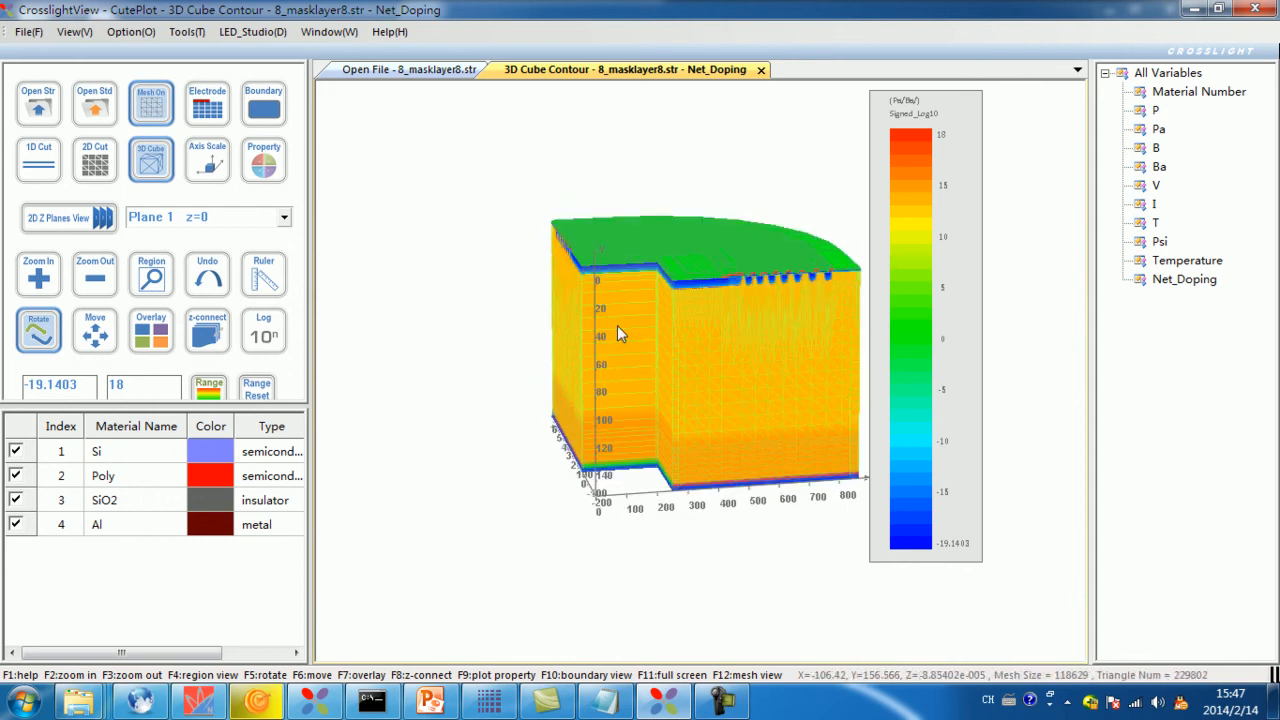